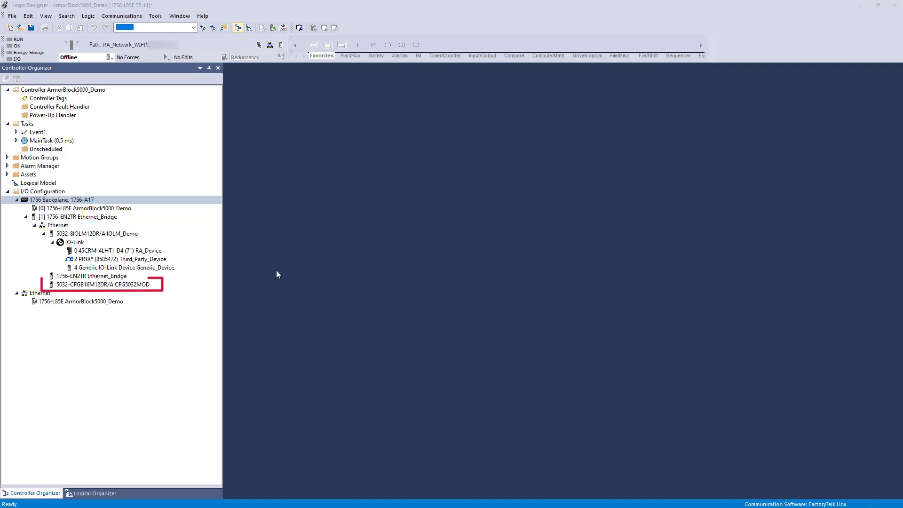
- Select the 5032-CFGB16M12DR/A CFG5032MOD module under I/O Configuration
{"action": "left_click", "coordinate": [141, 286]}
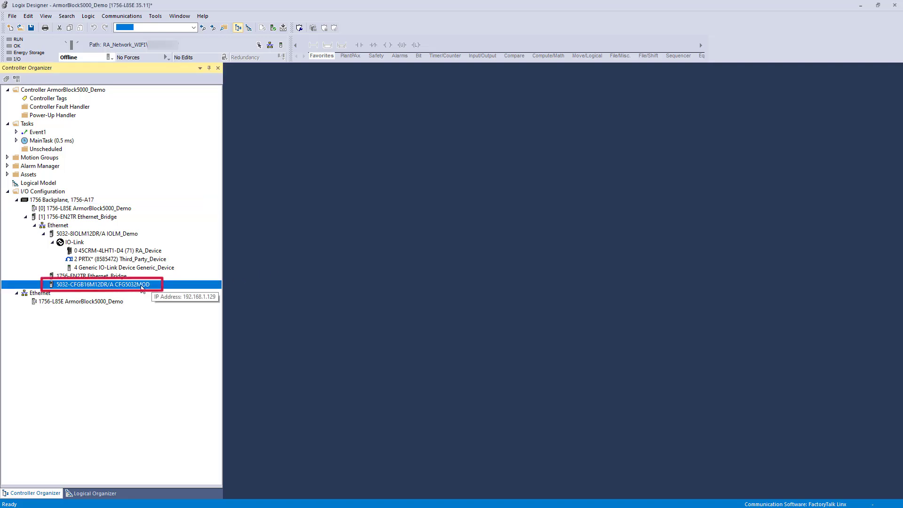
- Open the CFG5032MOD module's properties and its Device Definition dialog
{"action": "double_click", "coordinate": [142, 285]}
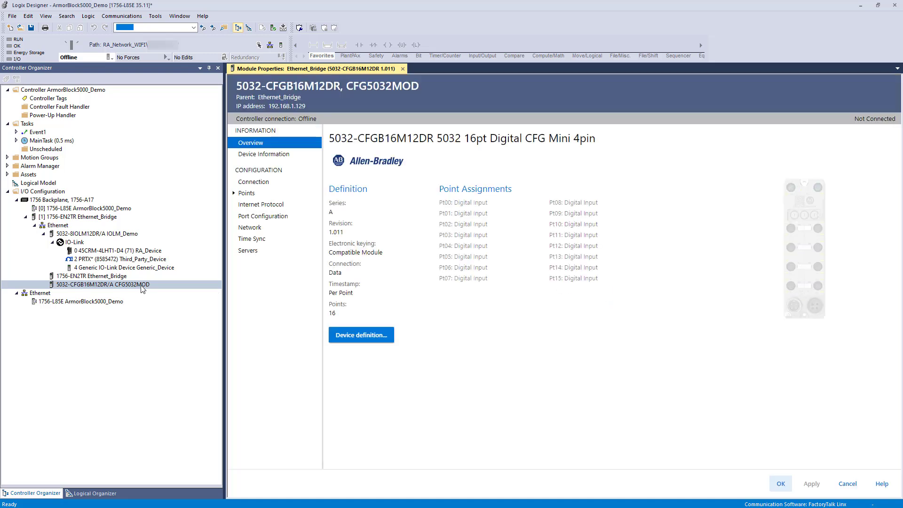
{"action": "left_click", "coordinate": [354, 335]}
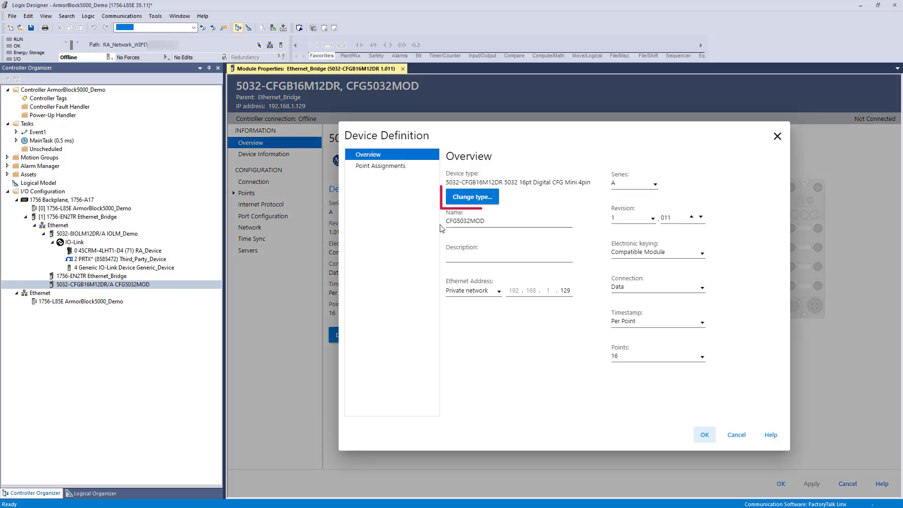
{"action": "left_click", "coordinate": [468, 201]}
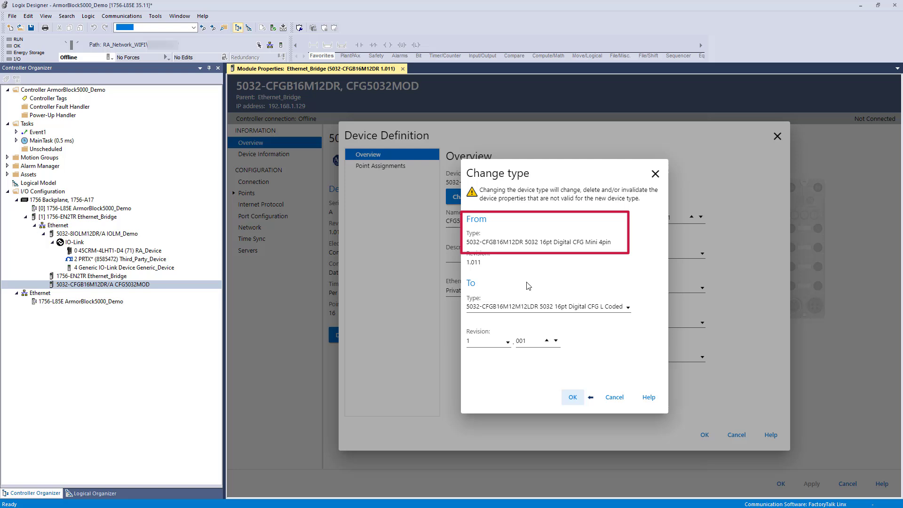
{"action": "left_click", "coordinate": [549, 306]}
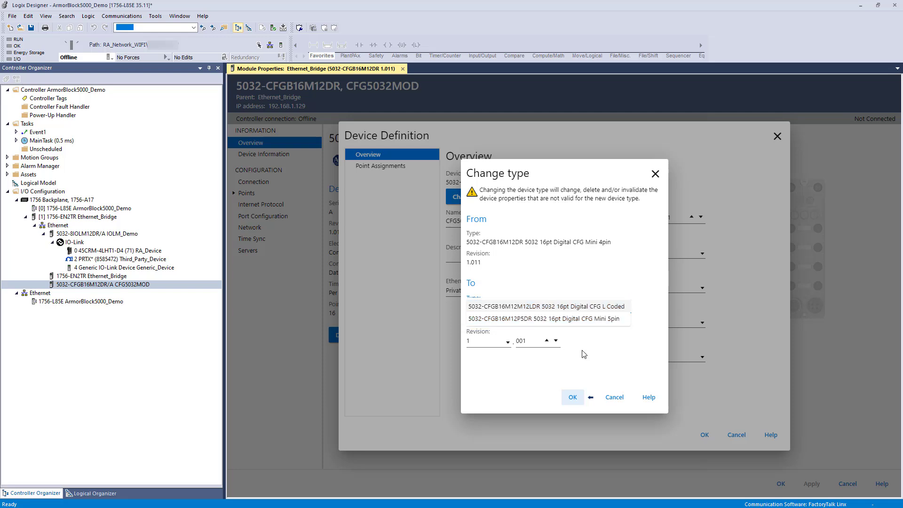
{"action": "left_click", "coordinate": [613, 398]}
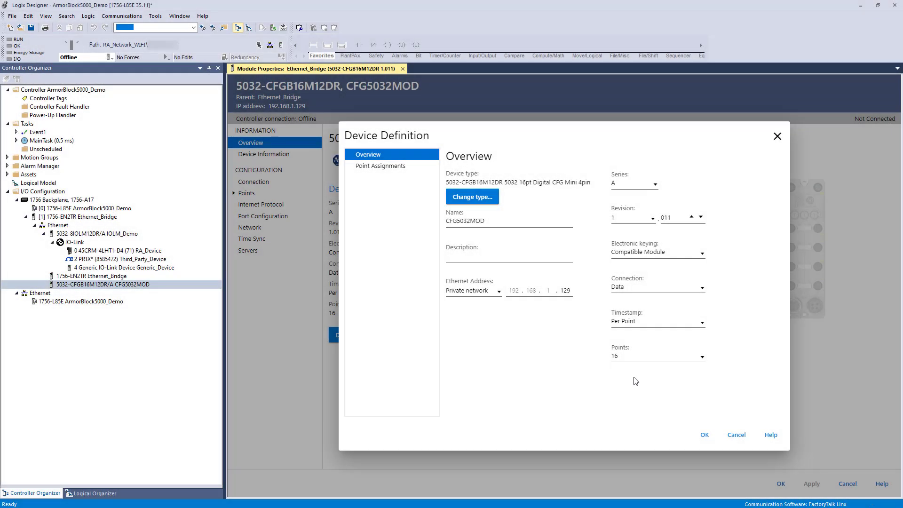
- Keep Timestamp at Per Point and change the Connection to Data with Events
{"action": "left_click", "coordinate": [680, 326]}
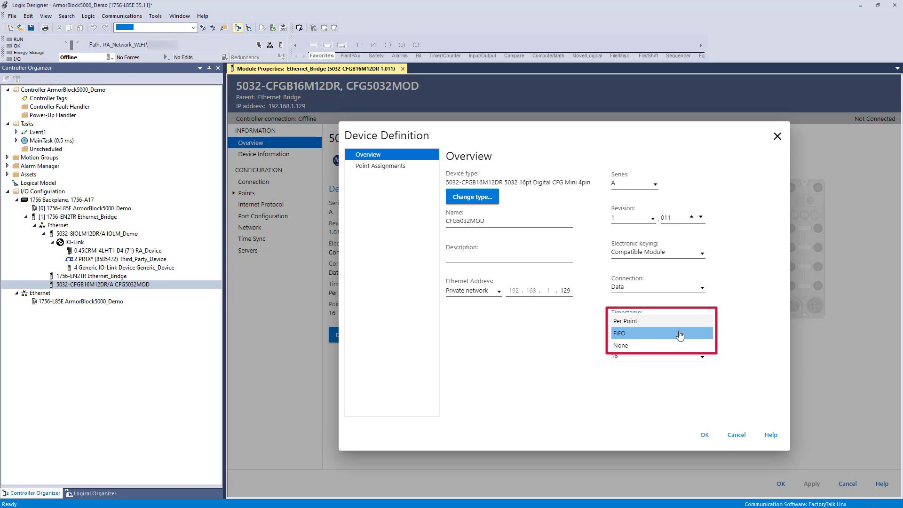
{"action": "left_click", "coordinate": [681, 320]}
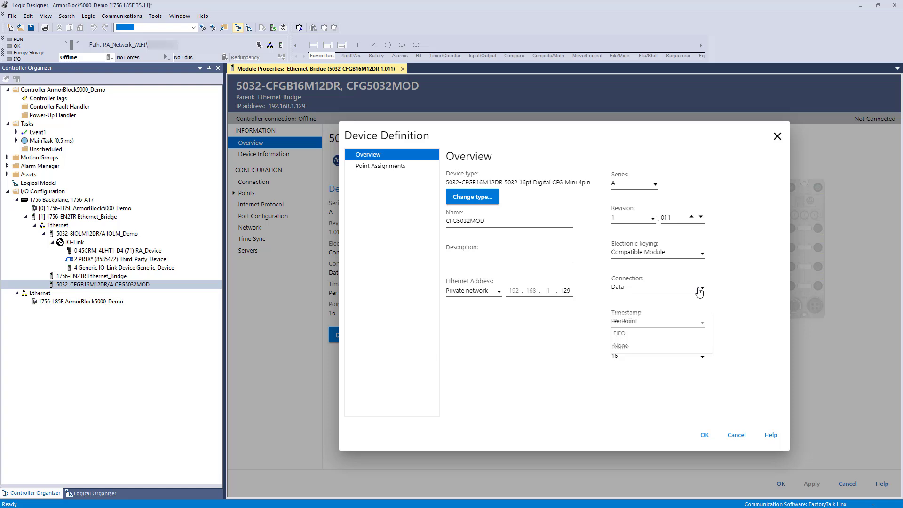
{"action": "left_click", "coordinate": [700, 291]}
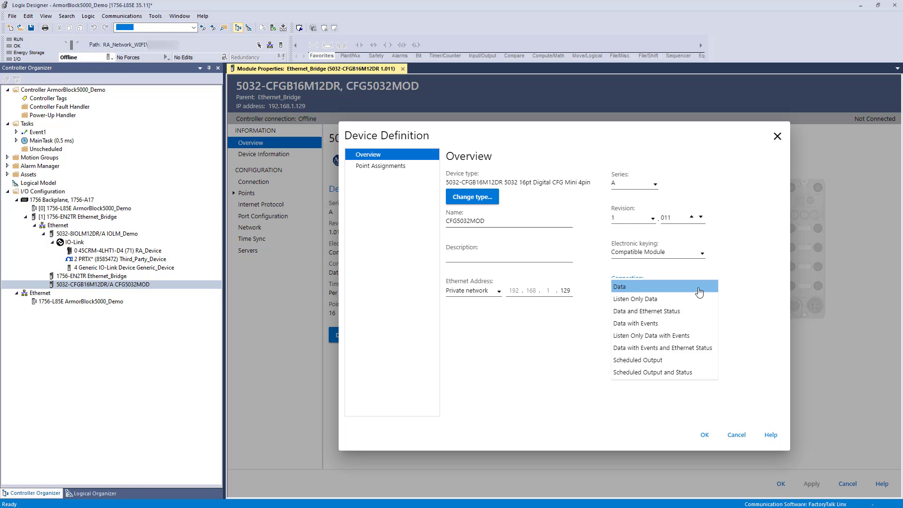
{"action": "left_click", "coordinate": [692, 325]}
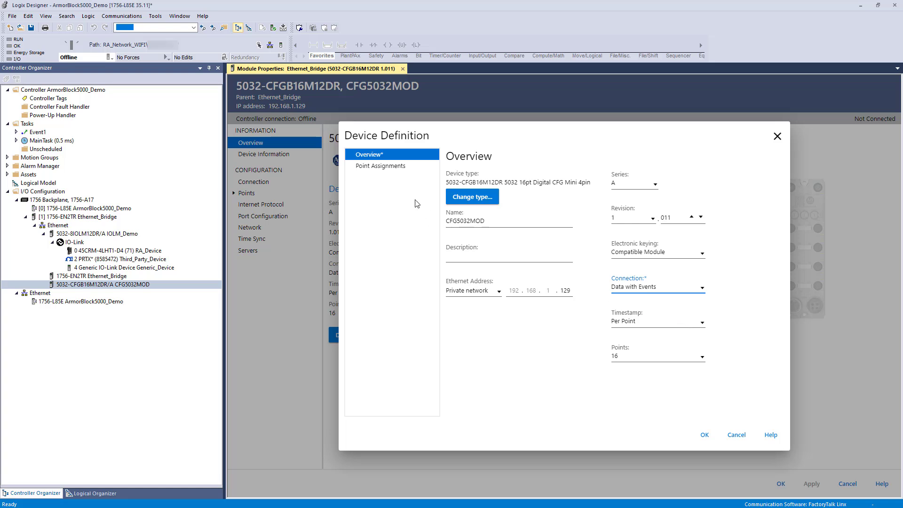
{"action": "left_click", "coordinate": [380, 166]}
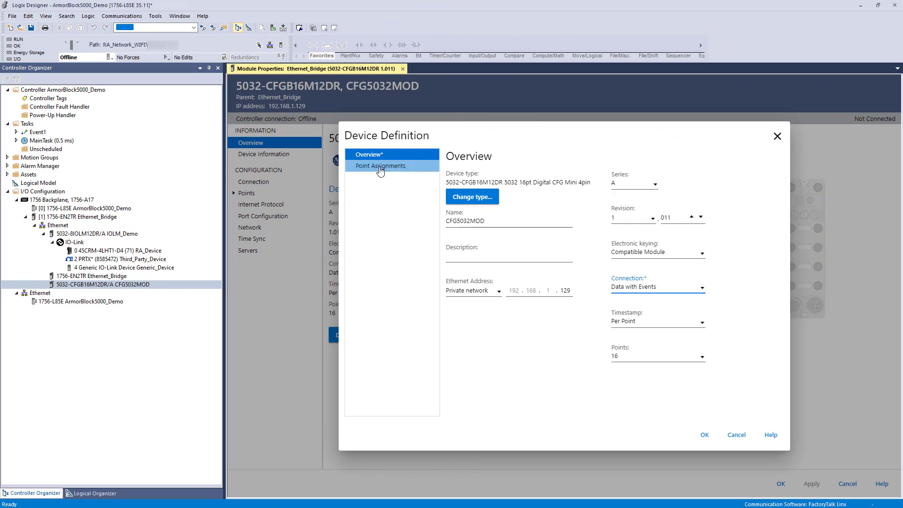
- Assign Pt00 as Digital Input Counter, Pt04 as Digital Output Short Circuit, Pt05 as Digital Input Timestamp
{"action": "left_click", "coordinate": [380, 171]}
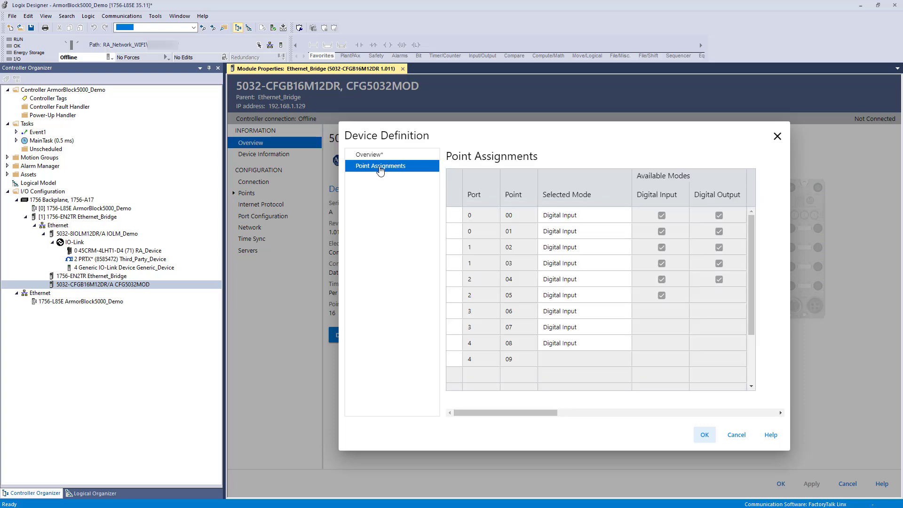
{"action": "left_click", "coordinate": [559, 214]}
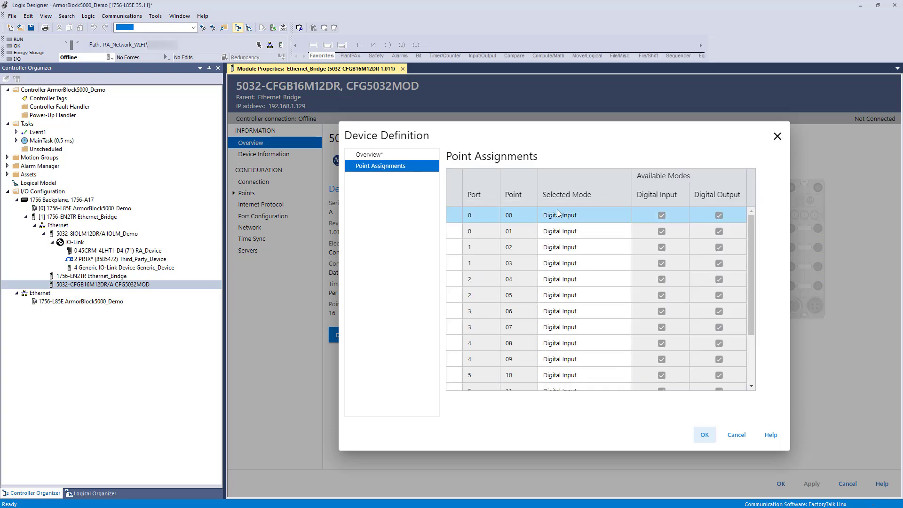
{"action": "left_click", "coordinate": [558, 214]}
{"action": "left_click", "coordinate": [559, 214]}
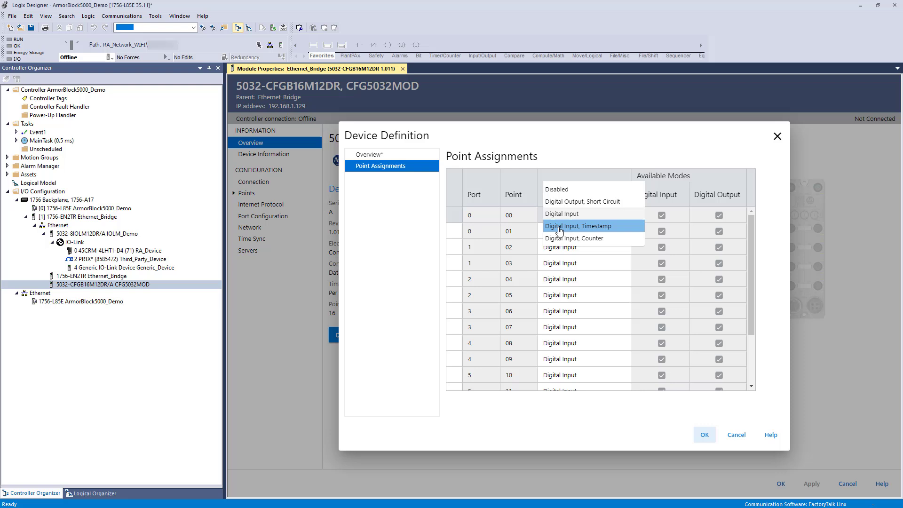
{"action": "left_click", "coordinate": [560, 239]}
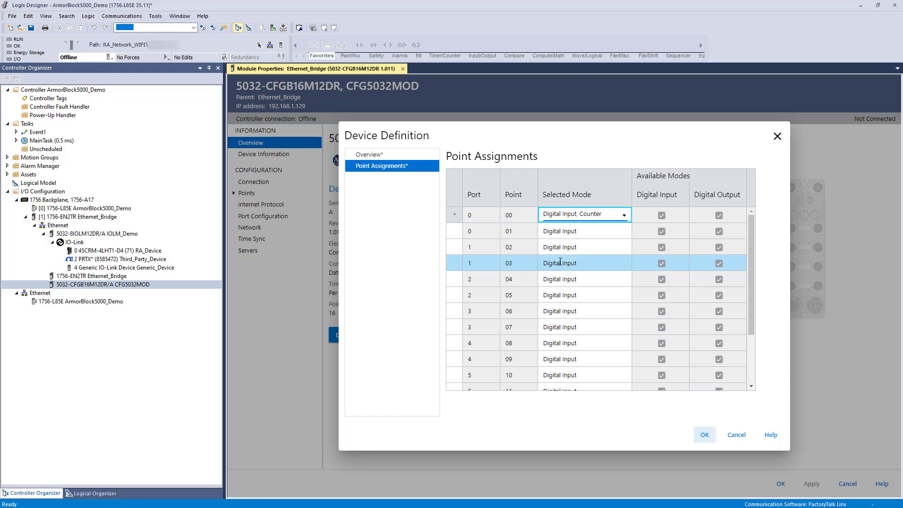
{"action": "left_click", "coordinate": [560, 279]}
{"action": "left_click", "coordinate": [559, 283]}
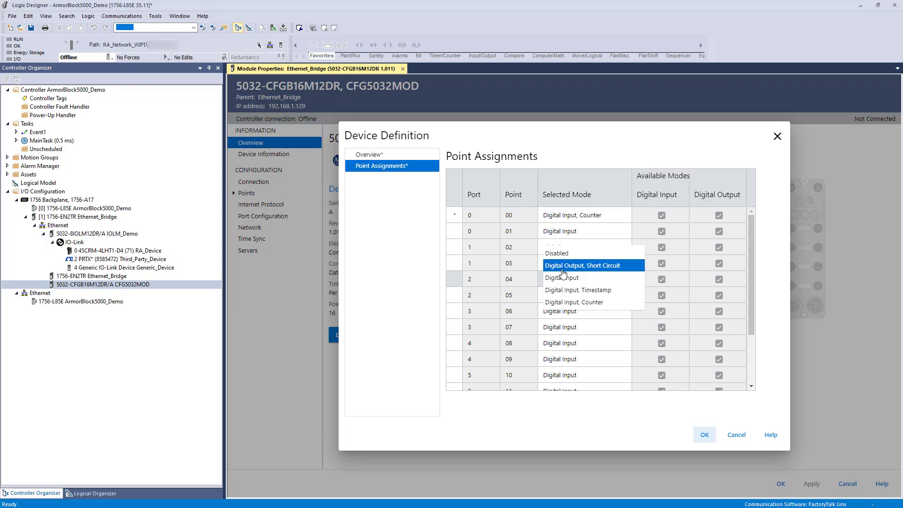
{"action": "left_click", "coordinate": [563, 267]}
{"action": "left_click", "coordinate": [563, 294]}
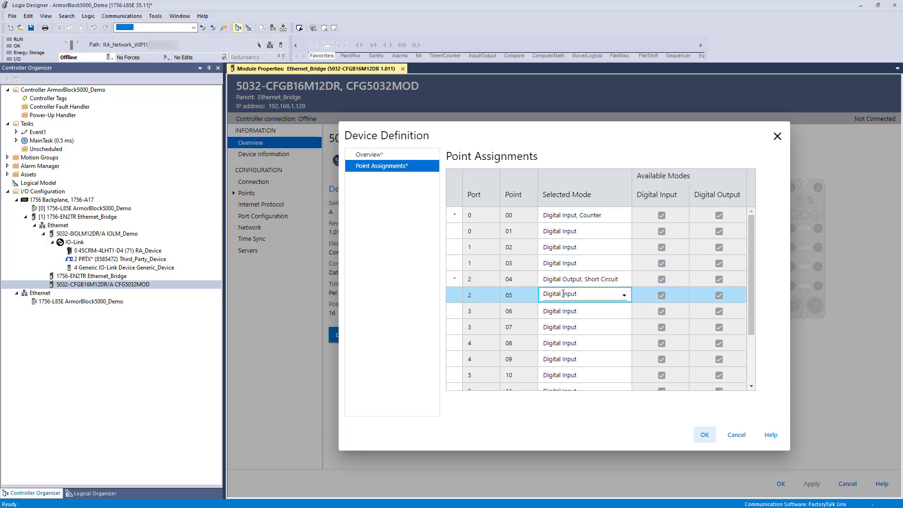
{"action": "left_click", "coordinate": [562, 297]}
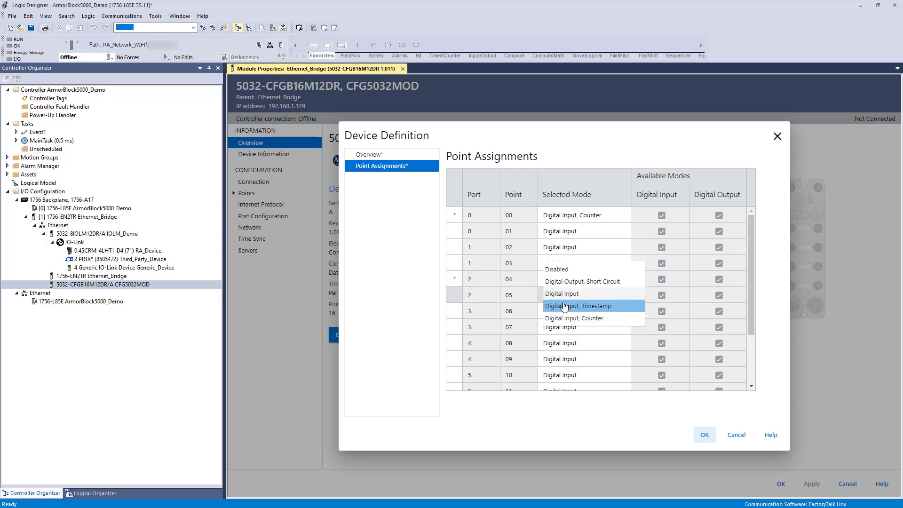
{"action": "left_click", "coordinate": [578, 306]}
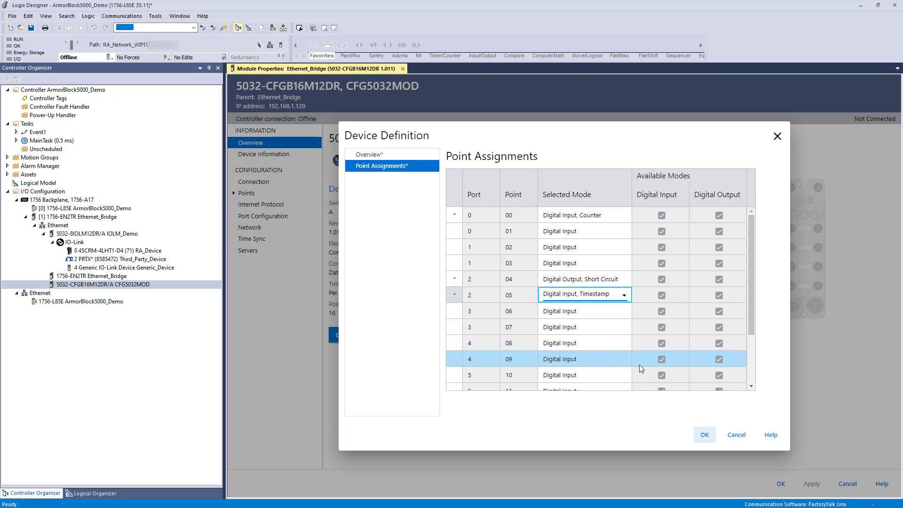
- Accept the point assignments and apply the device definition changes to the module
{"action": "left_click", "coordinate": [712, 444]}
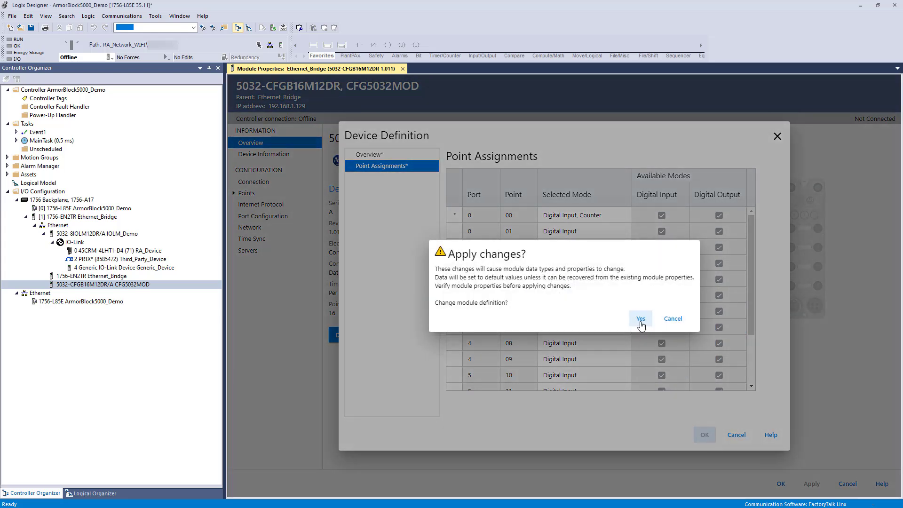
{"action": "left_click", "coordinate": [641, 323]}
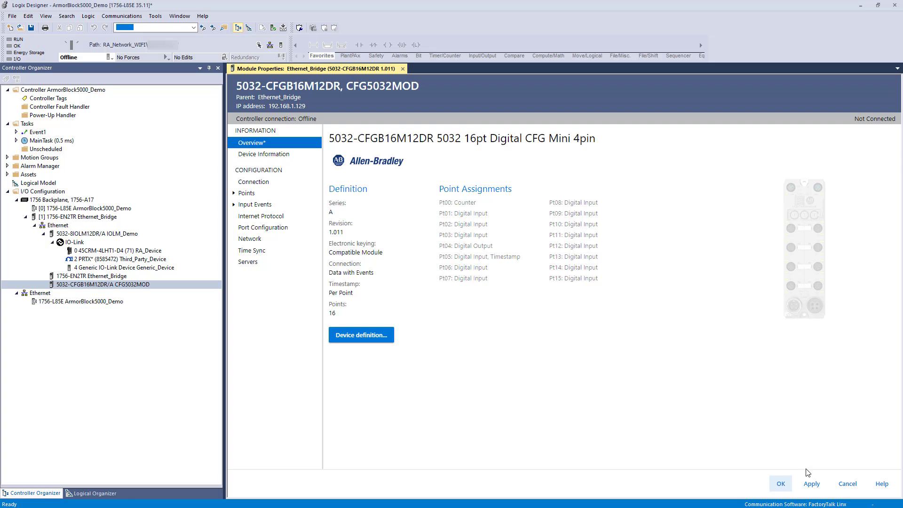
{"action": "left_click", "coordinate": [811, 482]}
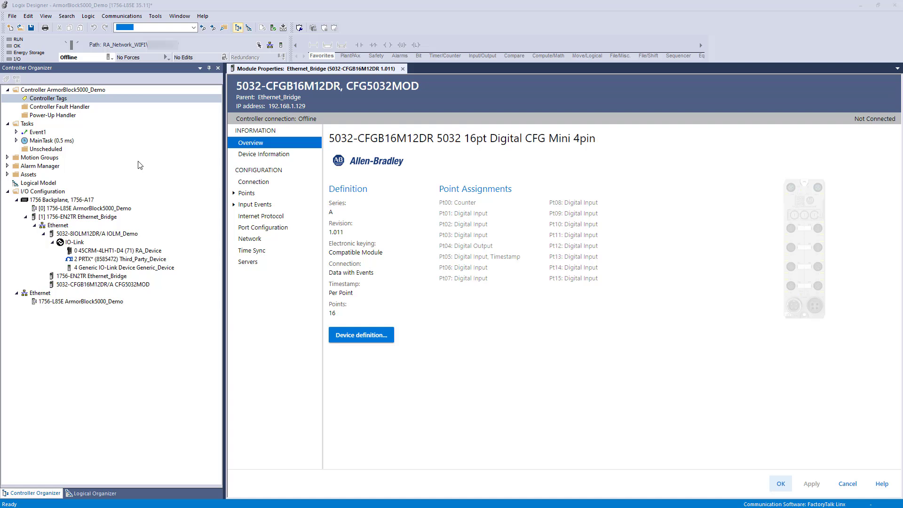
{"action": "left_click", "coordinate": [53, 99]}
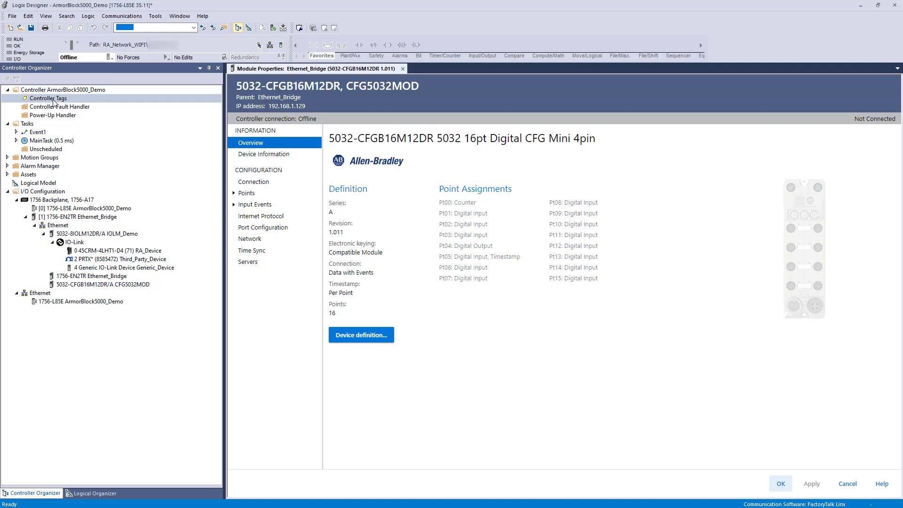
- Open Controller Tags and expand CFG5032MOD:I with its Counter00, Pt02, Pt05 and Pt04 members
{"action": "double_click", "coordinate": [54, 99]}
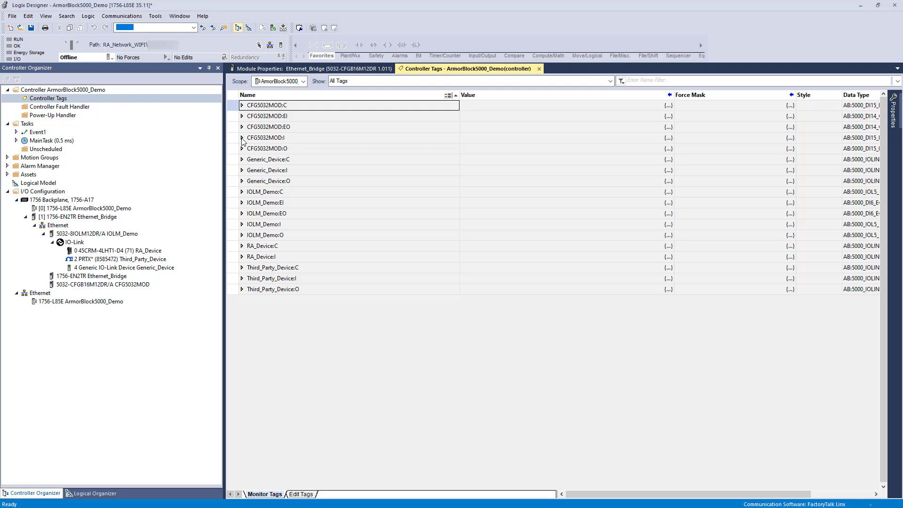
{"action": "left_click", "coordinate": [242, 138]}
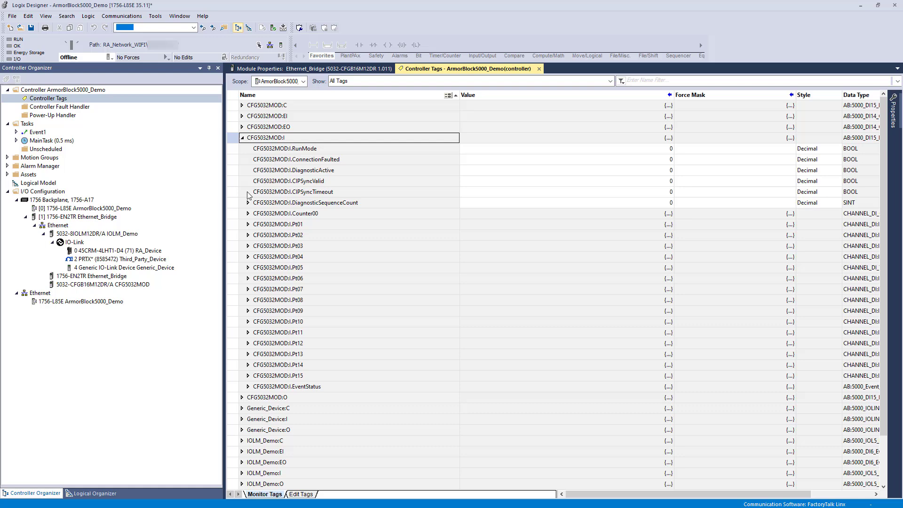
{"action": "left_click", "coordinate": [248, 214]}
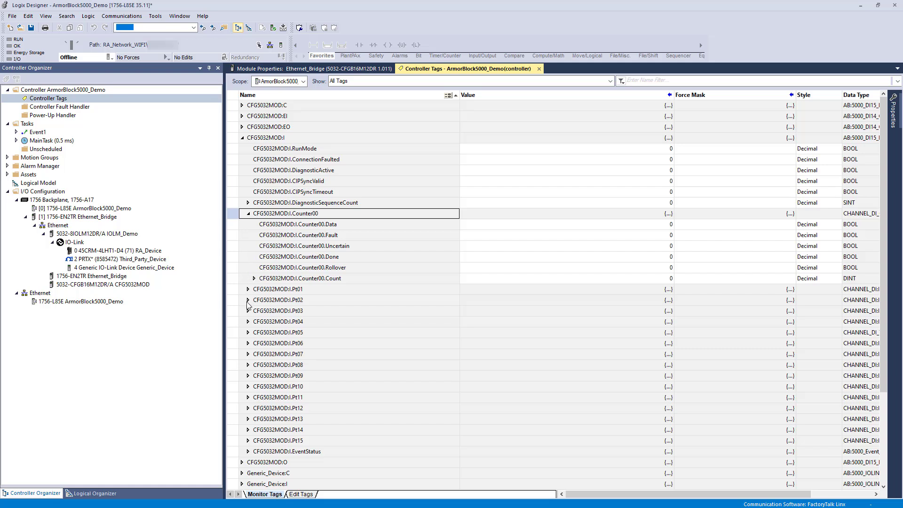
{"action": "left_click", "coordinate": [248, 301]}
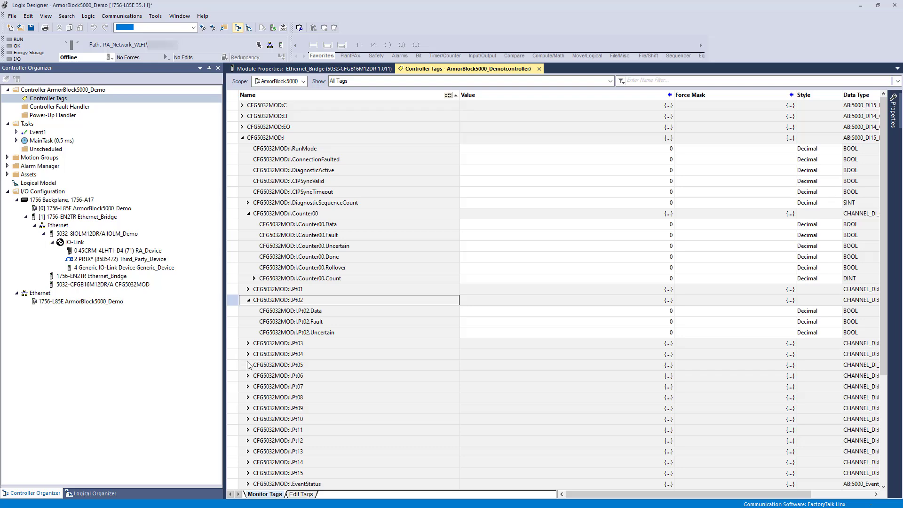
{"action": "left_click", "coordinate": [247, 364]}
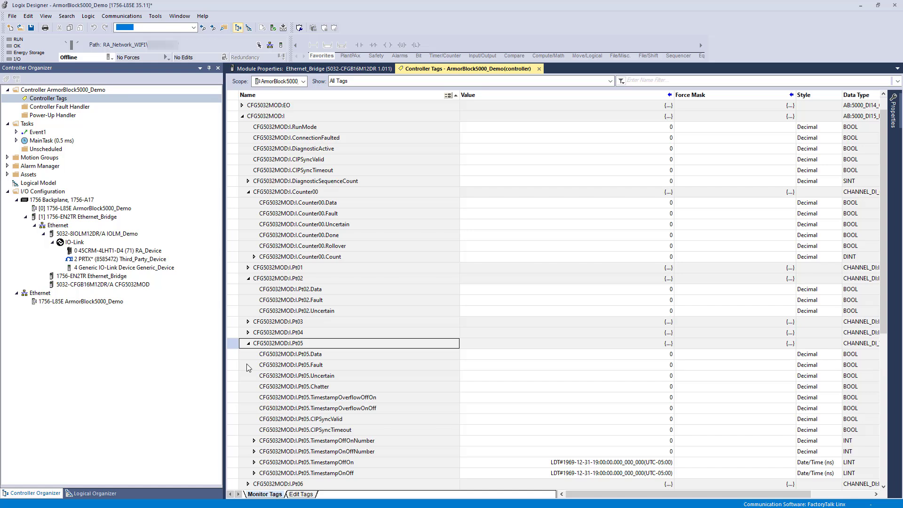
{"action": "left_click", "coordinate": [248, 333]}
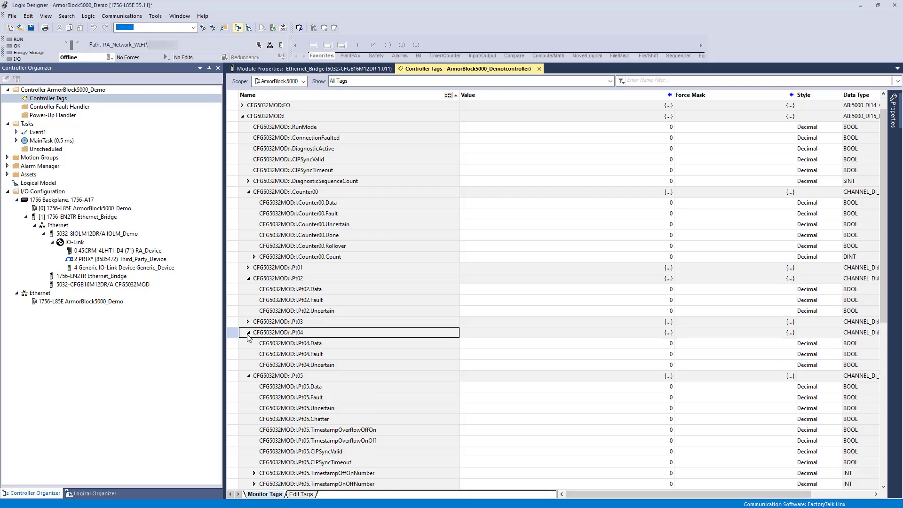
- Expand CFG5032MOD:O and its Pt04 data and Pt05 timestamp acknowledgement outputs
{"action": "scroll", "coordinate": [248, 337], "scroll_direction": "down", "scroll_amount": 7}
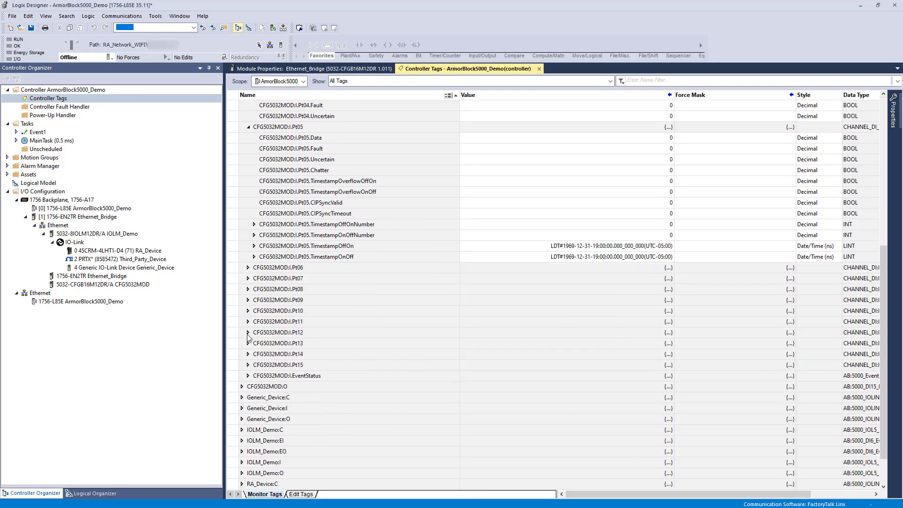
{"action": "left_click", "coordinate": [242, 386]}
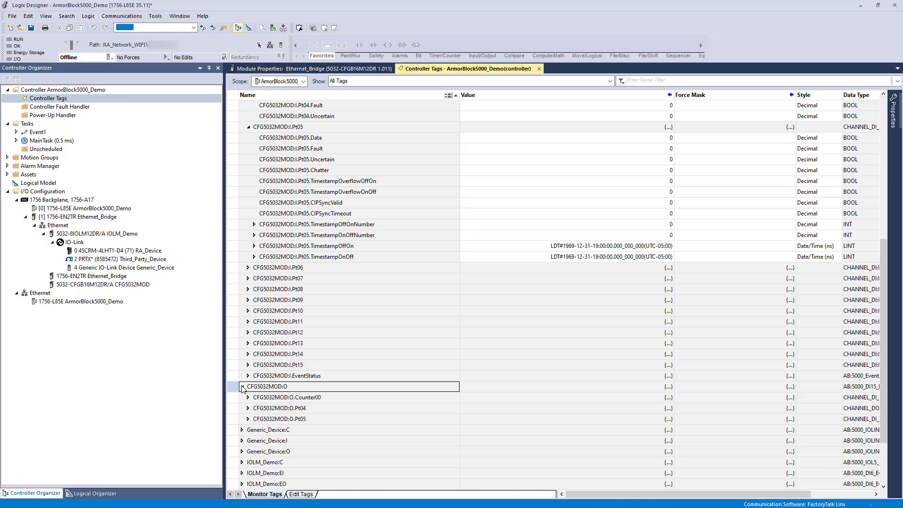
{"action": "left_click", "coordinate": [248, 408]}
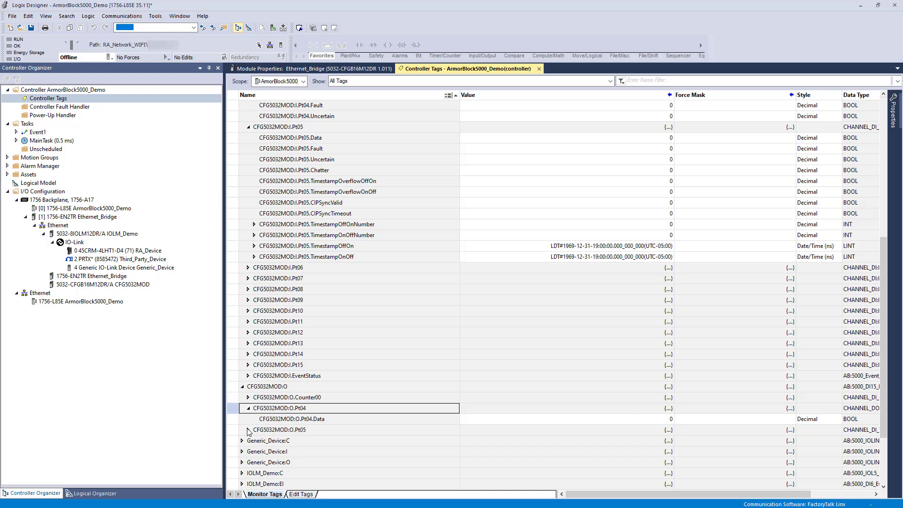
{"action": "left_click", "coordinate": [248, 430]}
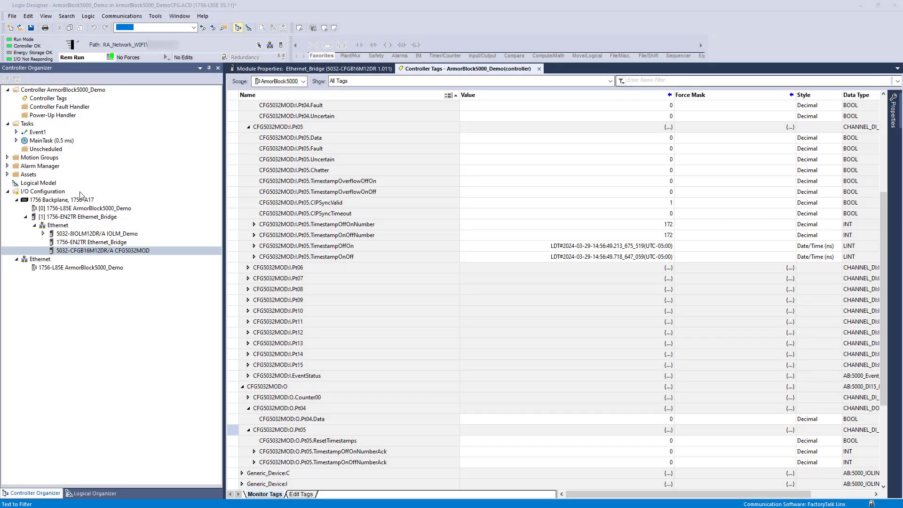
{"action": "right_click", "coordinate": [37, 134]}
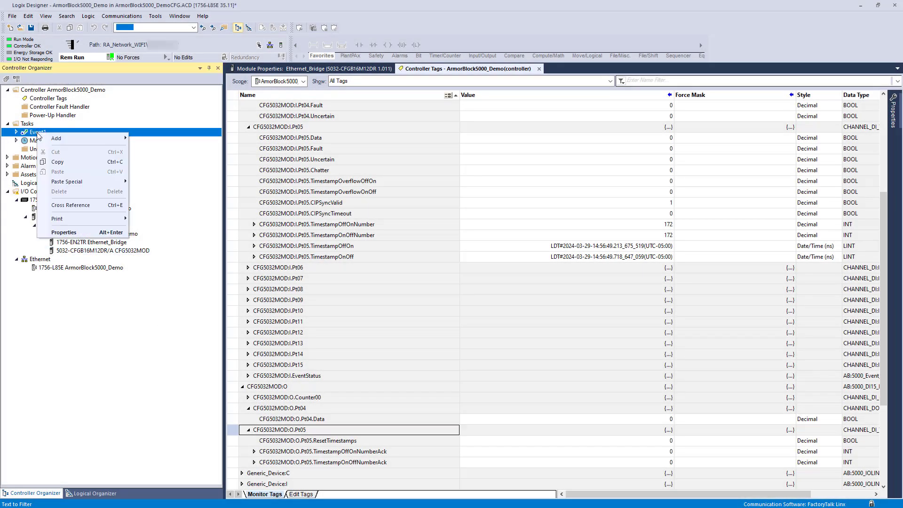
{"action": "left_click", "coordinate": [64, 232]}
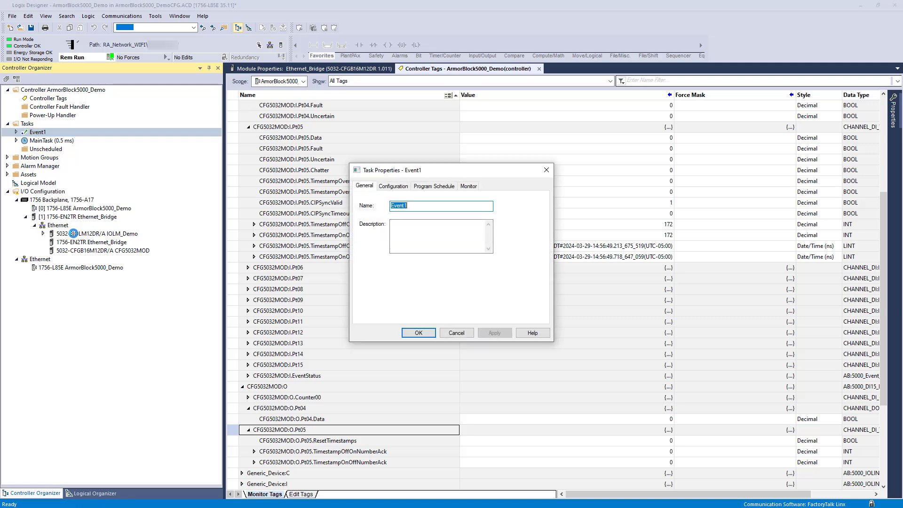
{"action": "left_click", "coordinate": [394, 186]}
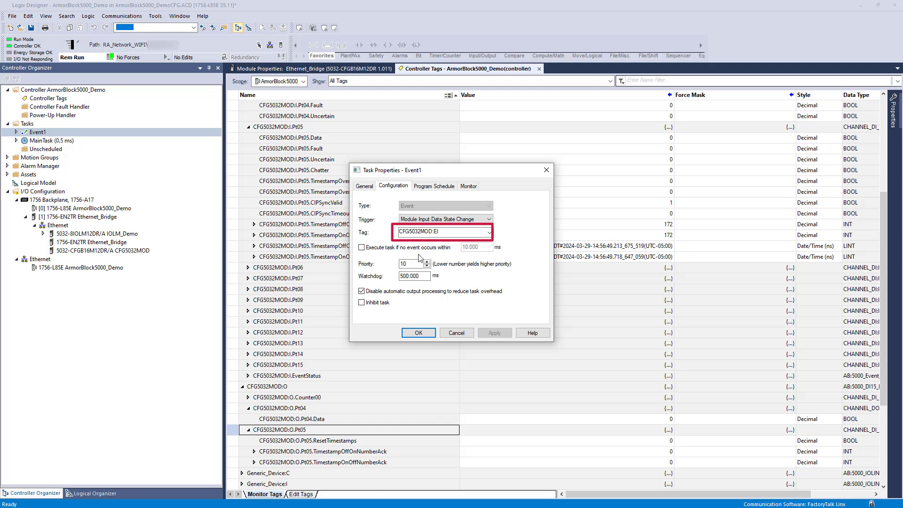
{"action": "left_click", "coordinate": [451, 334]}
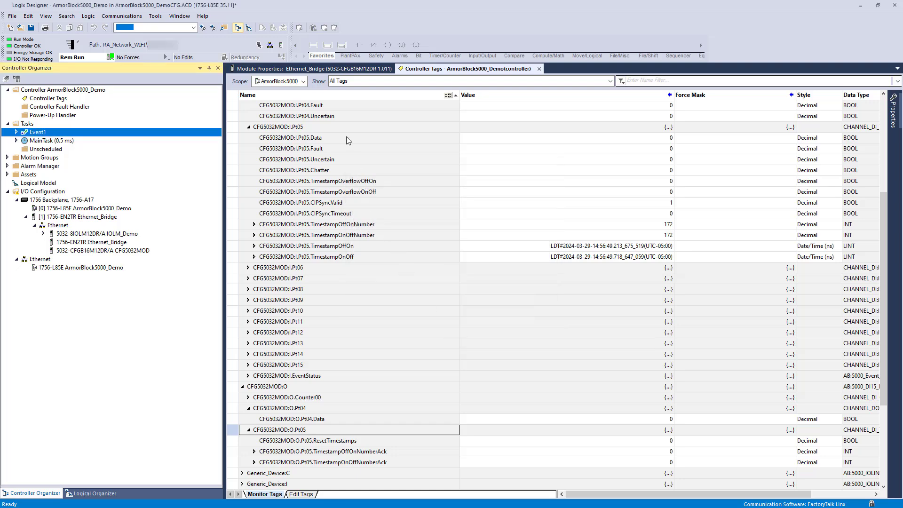
- Show Input Event00's Pt02-On trigger pattern, then expand Event1 down to routine R1
{"action": "left_click", "coordinate": [337, 69]}
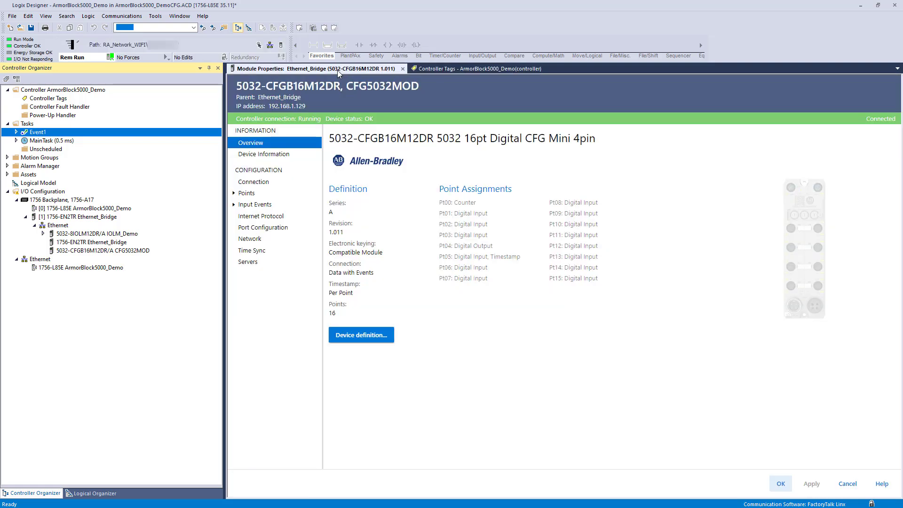
{"action": "left_click", "coordinate": [235, 206]}
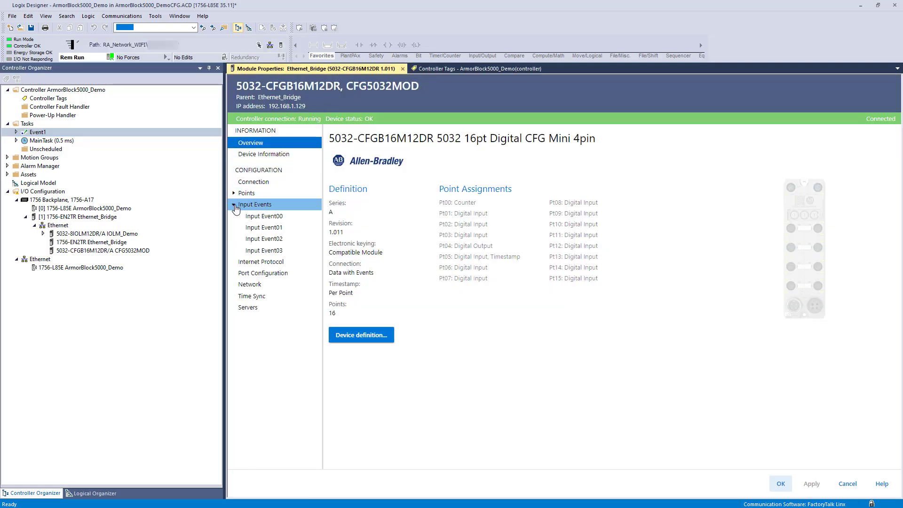
{"action": "left_click", "coordinate": [250, 217]}
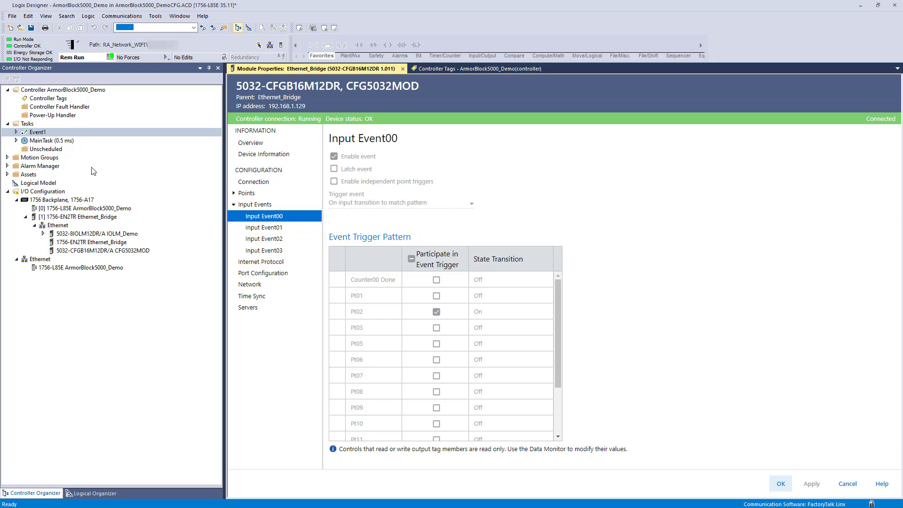
{"action": "left_click", "coordinate": [16, 132]}
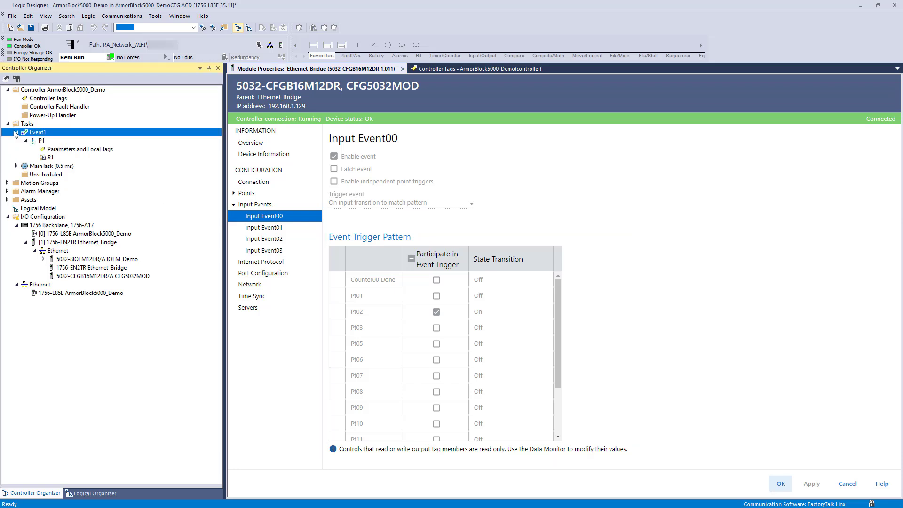
{"action": "left_click", "coordinate": [50, 158]}
- Open Event1's R1 ladder routine and expand MainTask in the Controller Organizer
{"action": "double_click", "coordinate": [51, 158]}
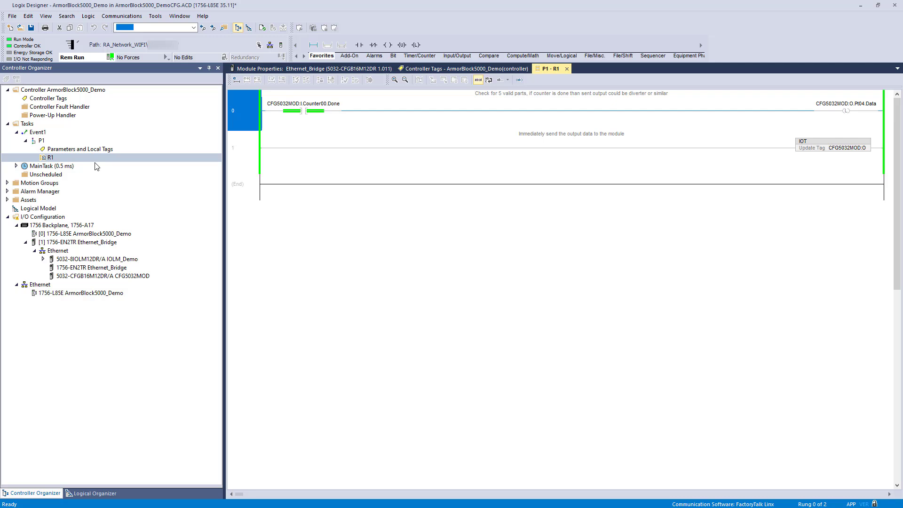
{"action": "left_click", "coordinate": [17, 165]}
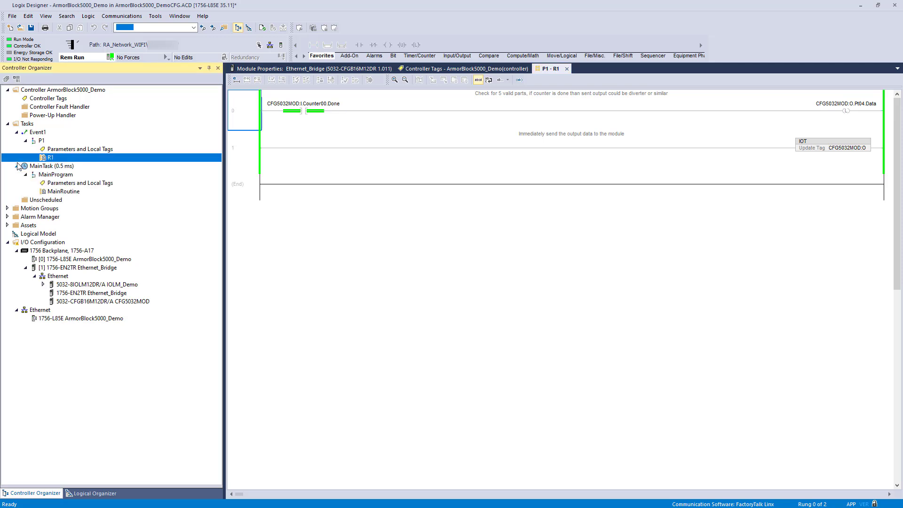
- Open MainRoutine under MainTask > MainProgram to view its timer and timestamp logic
{"action": "double_click", "coordinate": [64, 191]}
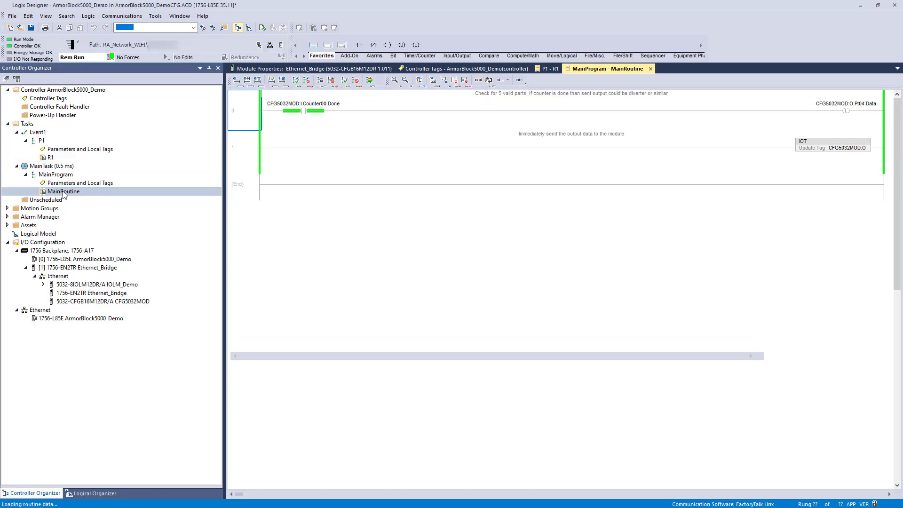